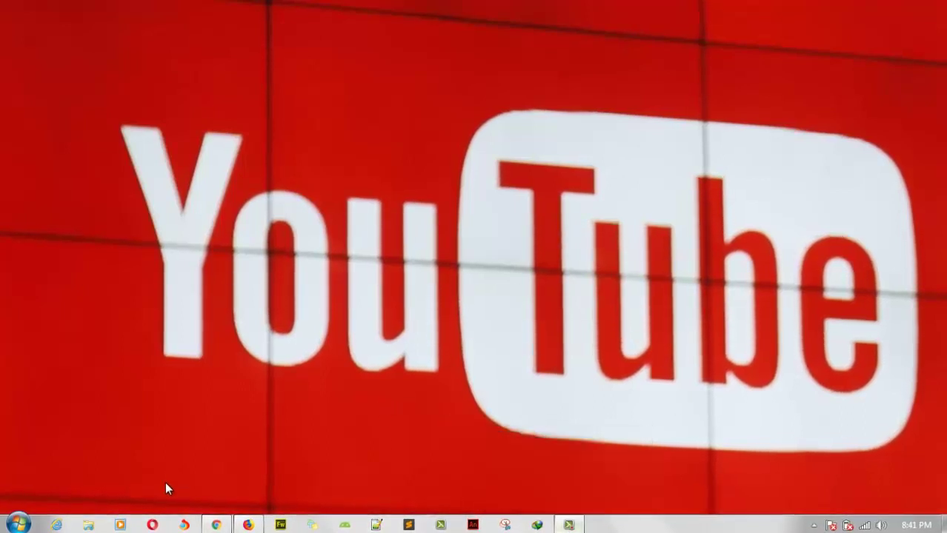
# - Open youtube.com in Chrome and start the video 'Is YouTube Dying or Growing?'
pyautogui.click(215, 525)
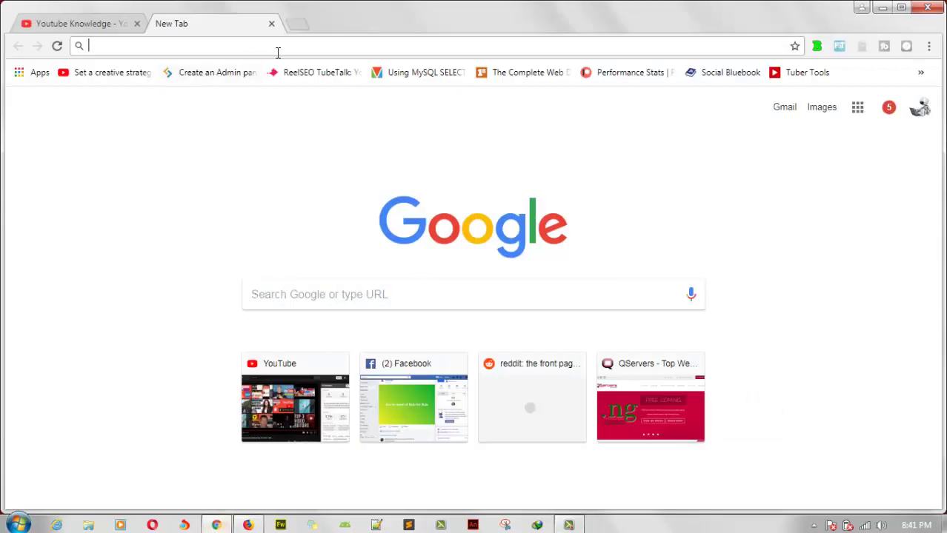
pyautogui.write('youtube.com/watch?v=43q2G5YLzRw')
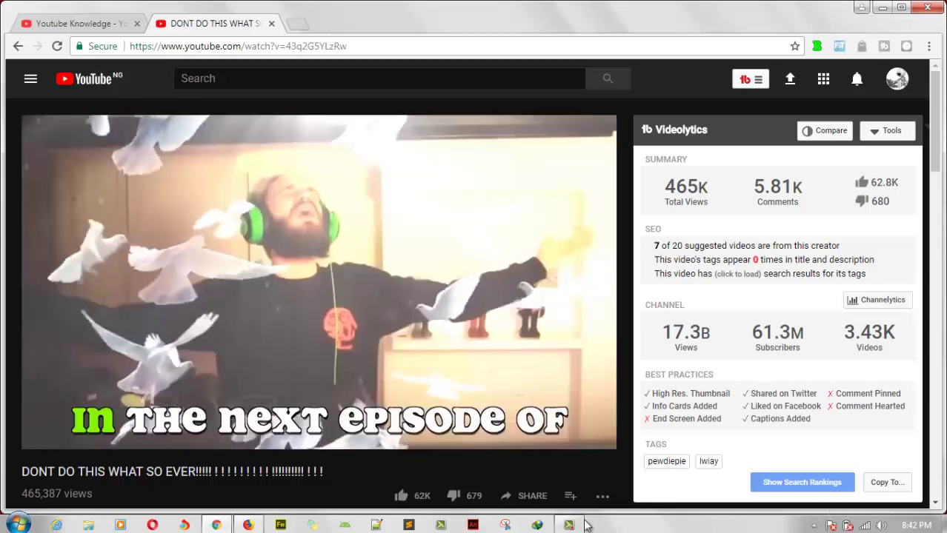
pyautogui.click(569, 524)
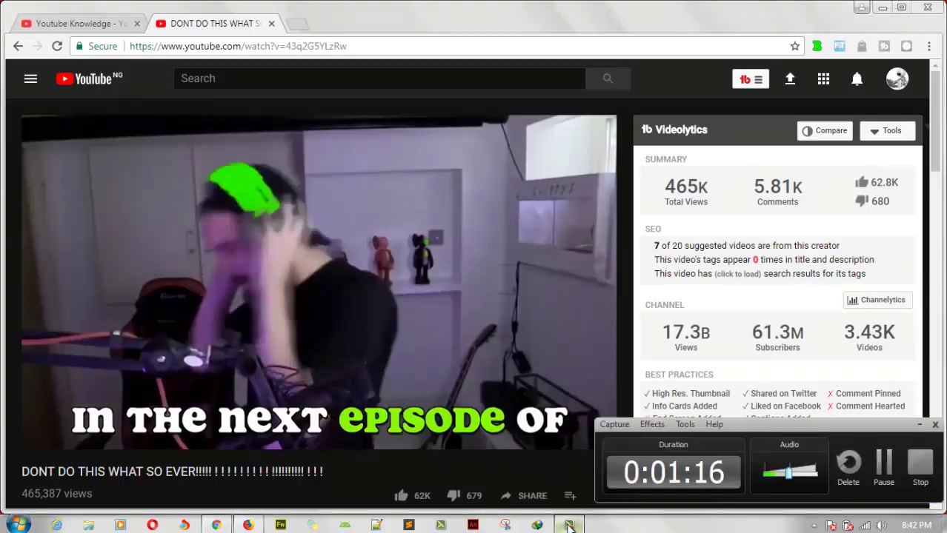
# - Watch 'Is YouTube Dying or Growing?' and inspect the watermark at the player's bottom-right corner
pyautogui.click(883, 465)
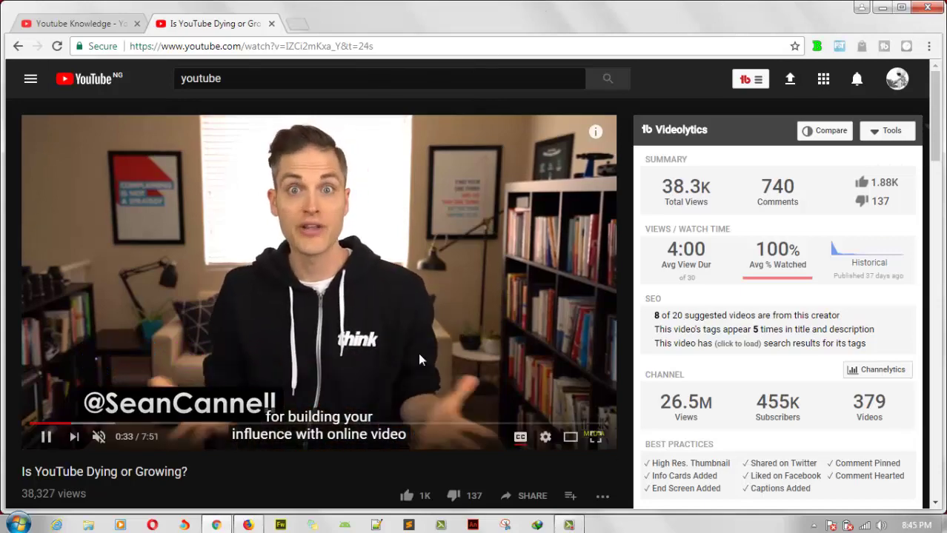
pyautogui.scroll(-5, 211, 335)
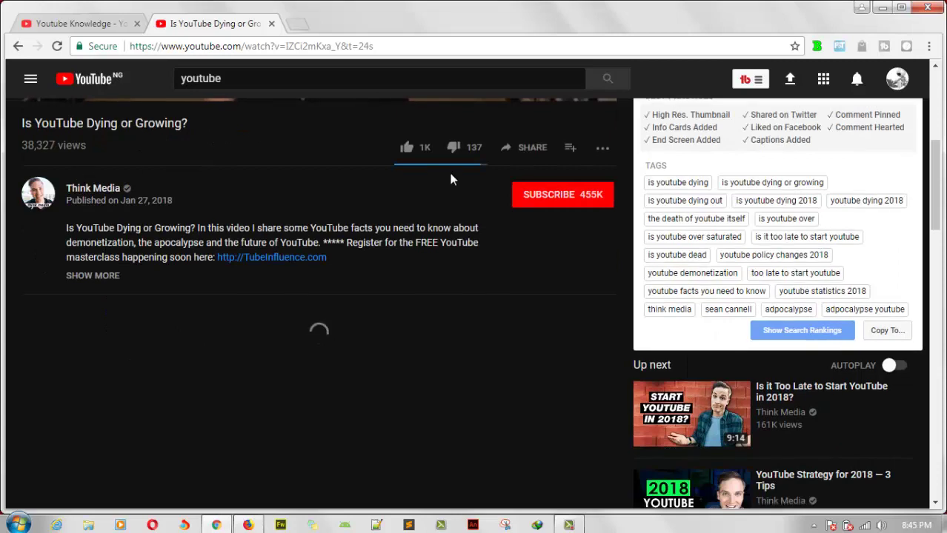
pyautogui.scroll(1, 519, 152)
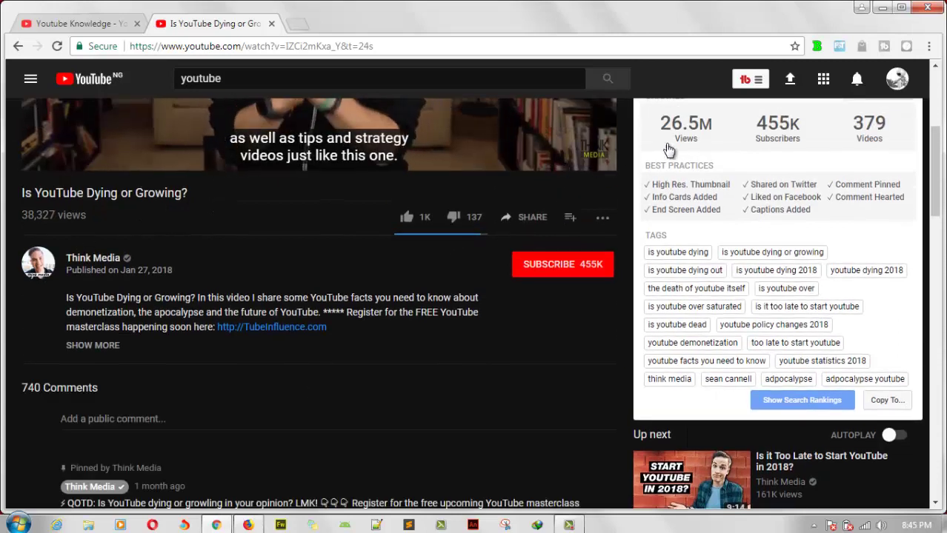
pyautogui.scroll(3, 688, 129)
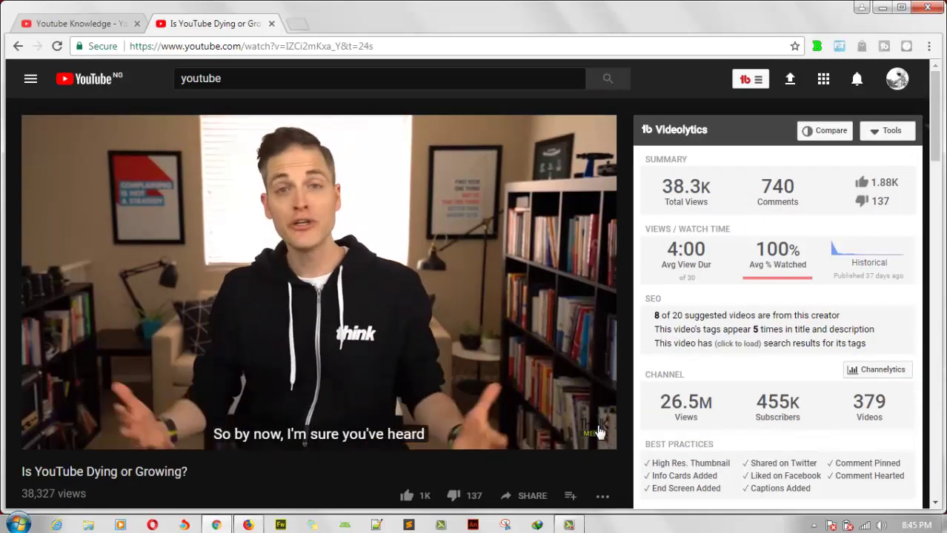
pyautogui.moveTo(596, 434)
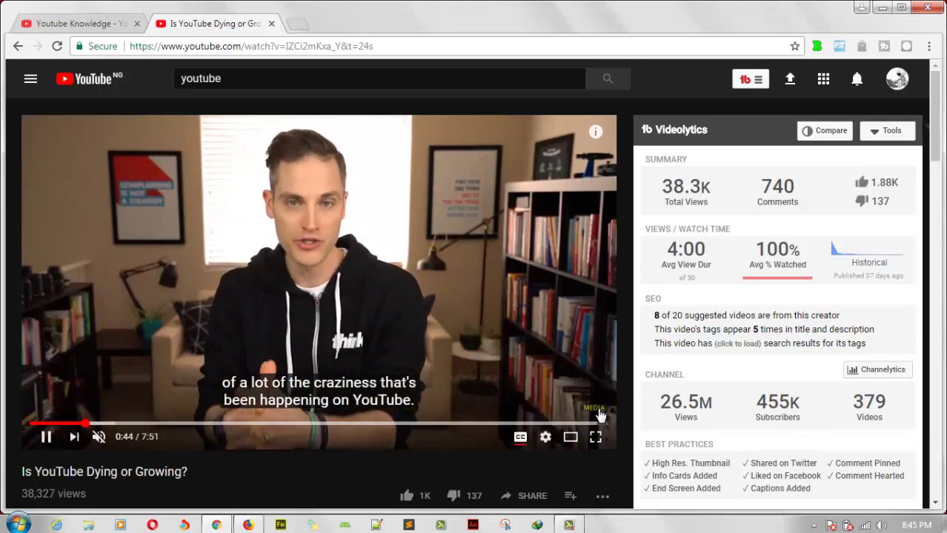
pyautogui.moveTo(587, 408)
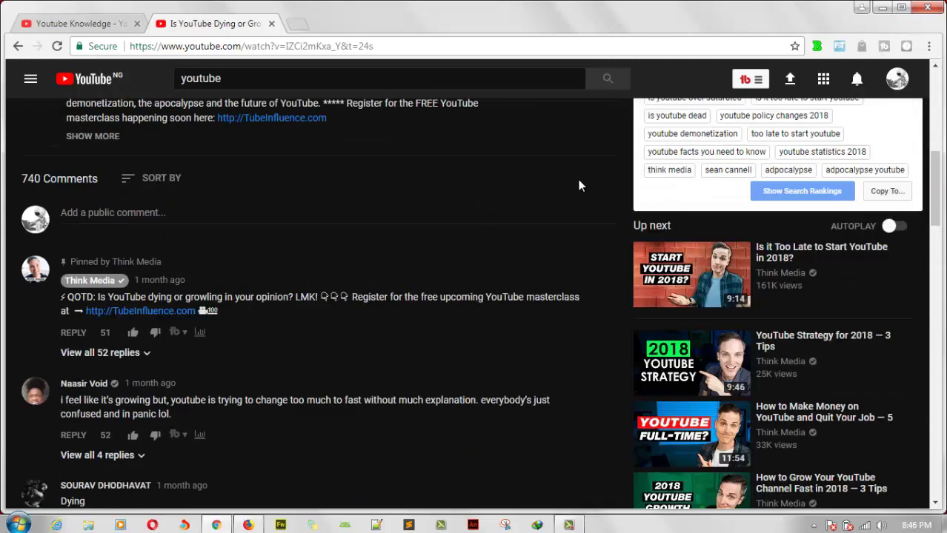
pyautogui.scroll(8, 580, 185)
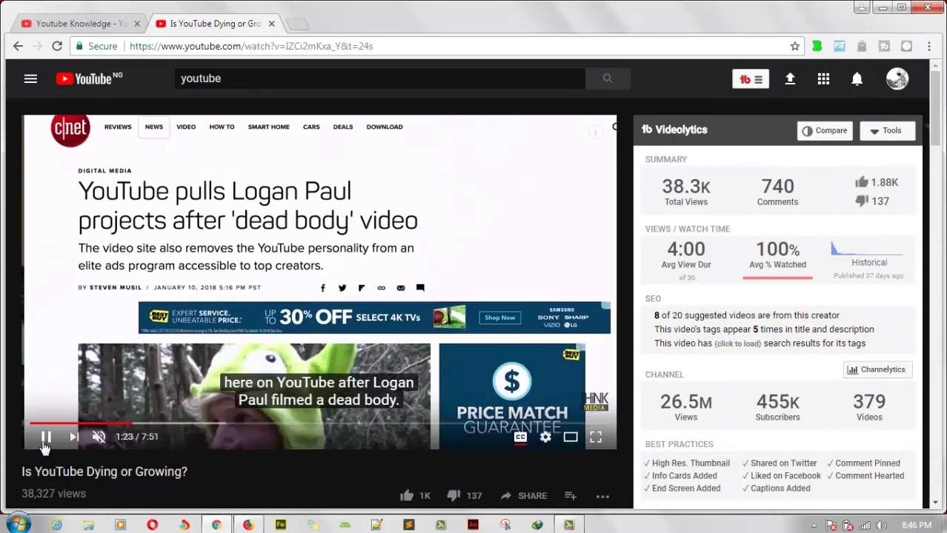
# - From the Youtube Knowledge tab, go to My channel and play 'How to Check Youtube playlist Duration using an Online App'
pyautogui.click(118, 25)
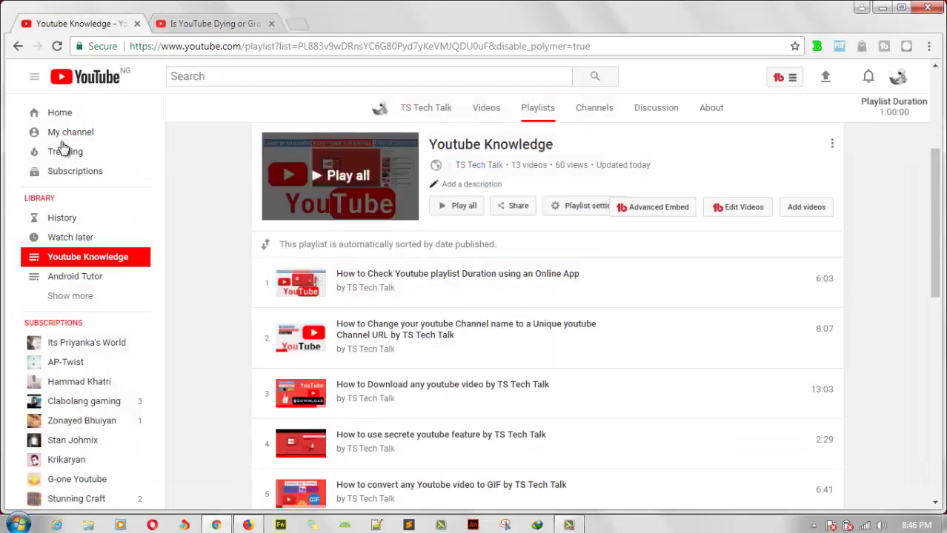
pyautogui.click(455, 206)
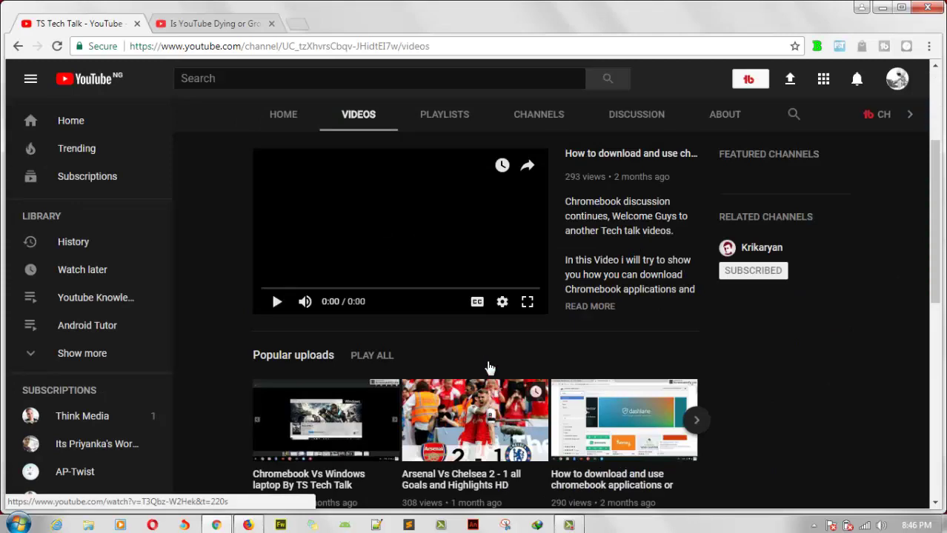
pyautogui.click(354, 226)
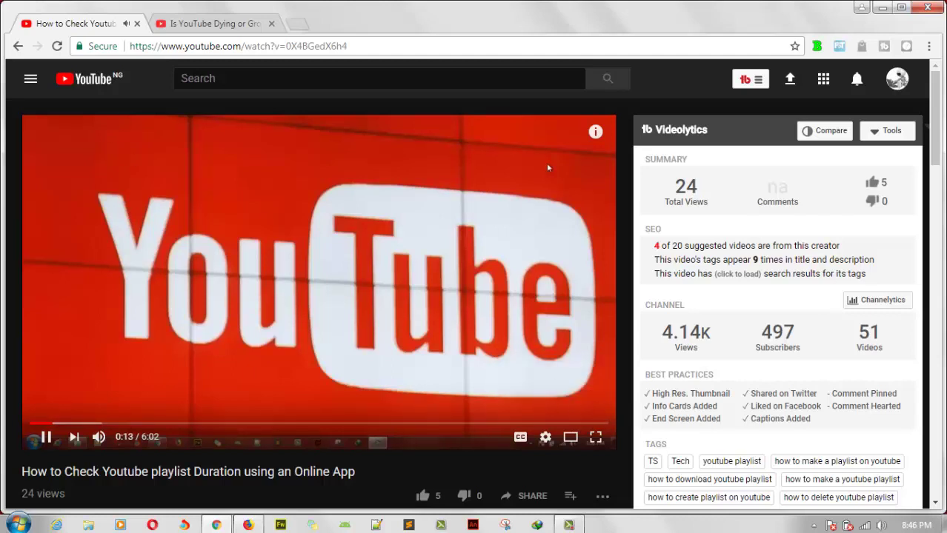
pyautogui.click(104, 83)
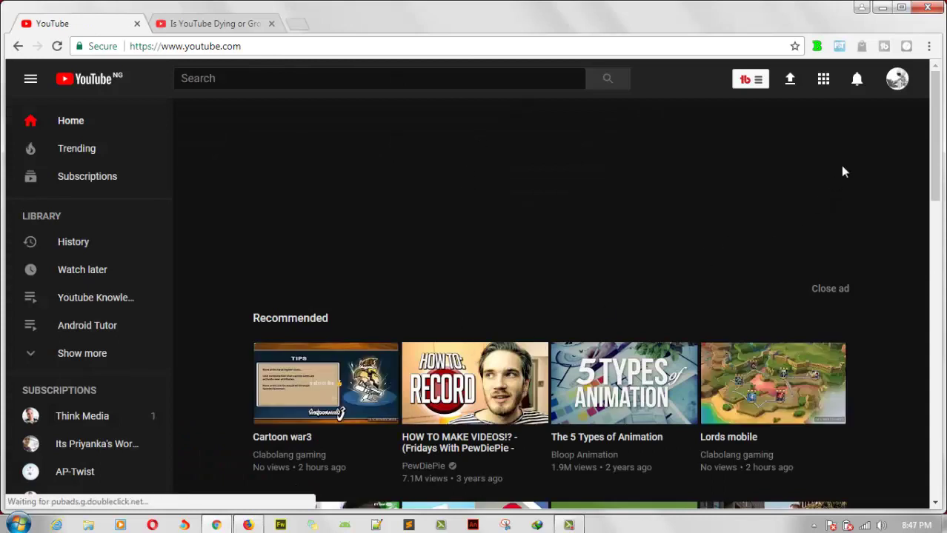
pyautogui.click(896, 84)
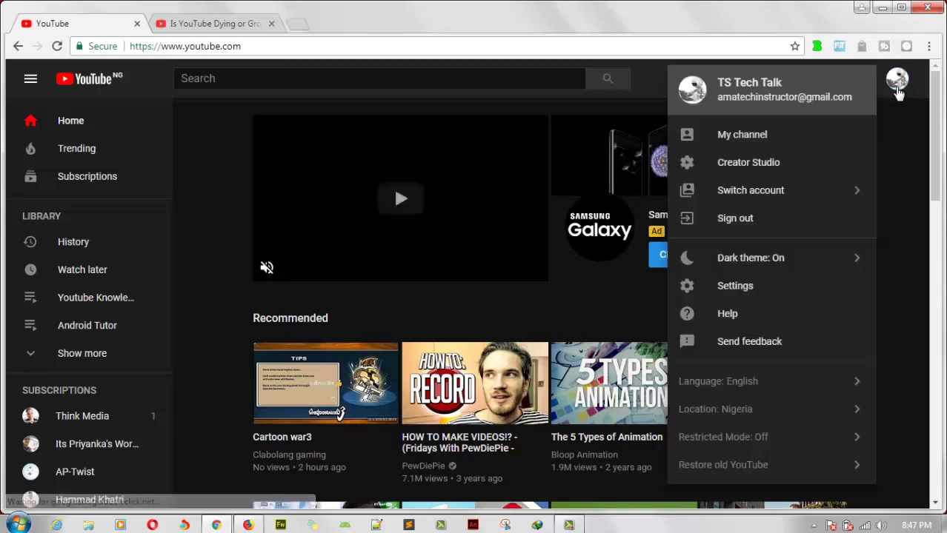
pyautogui.click(784, 165)
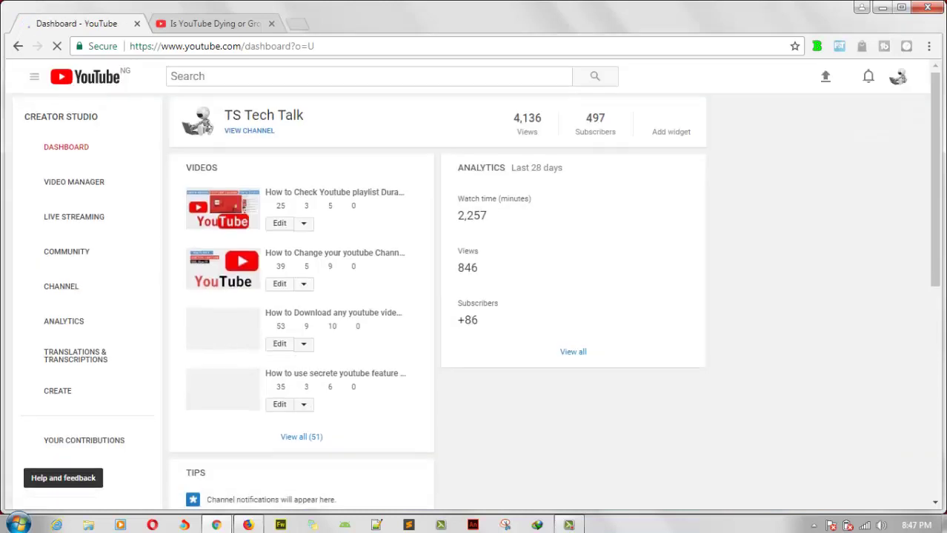
pyautogui.scroll(-1, 614, 371)
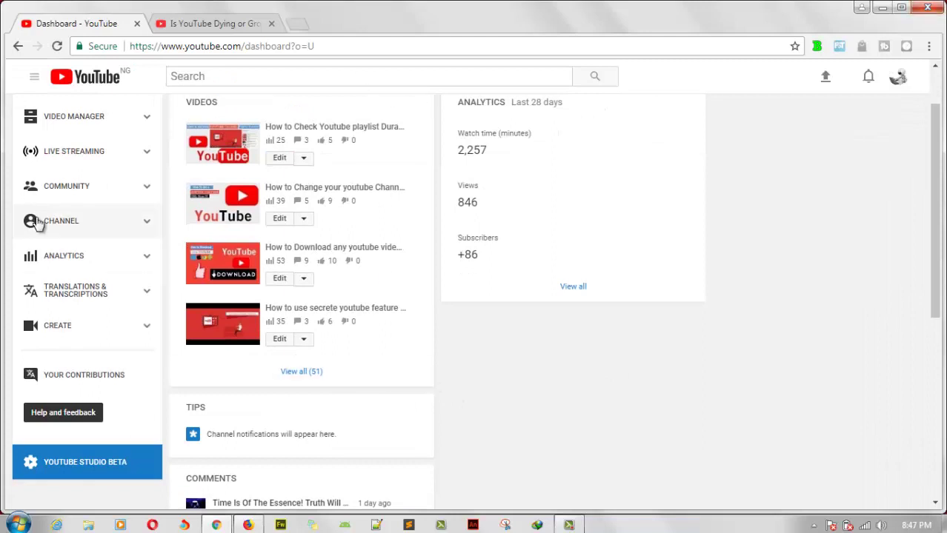
pyautogui.click(105, 234)
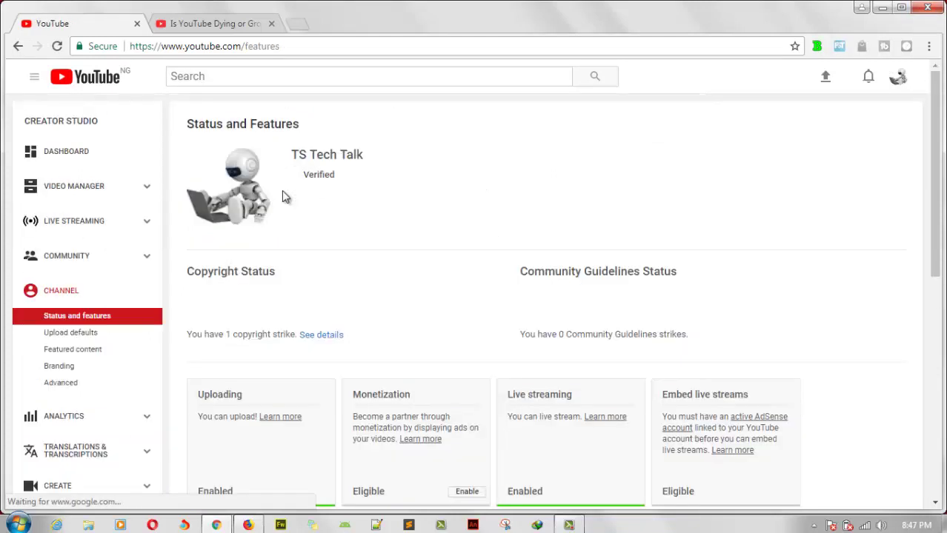
pyautogui.scroll(-2, 63, 357)
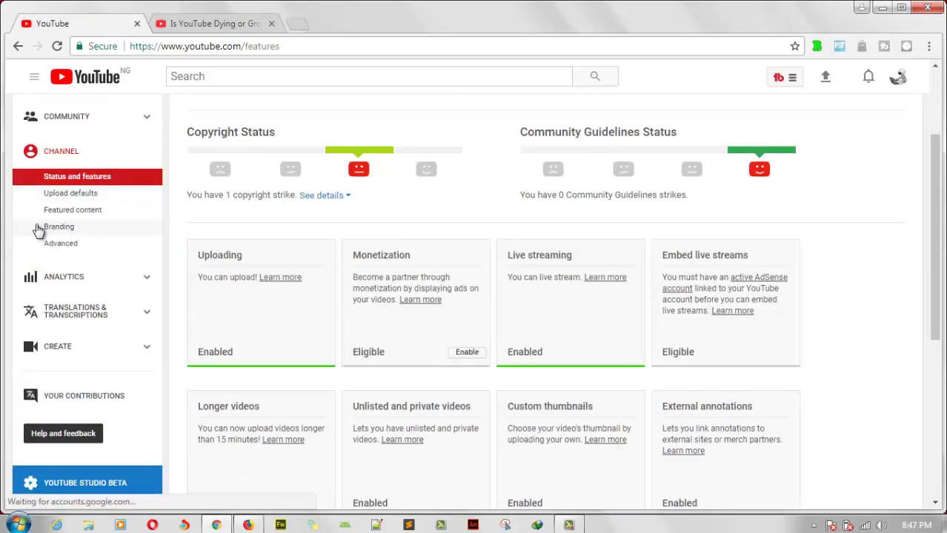
# - Open the channel's Branding settings and start adding a channel watermark
pyautogui.click(72, 232)
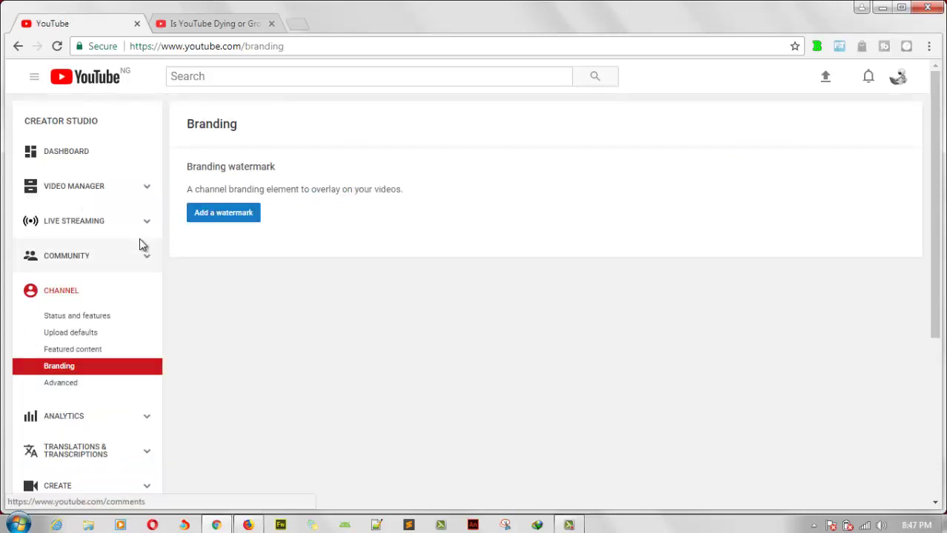
pyautogui.click(211, 214)
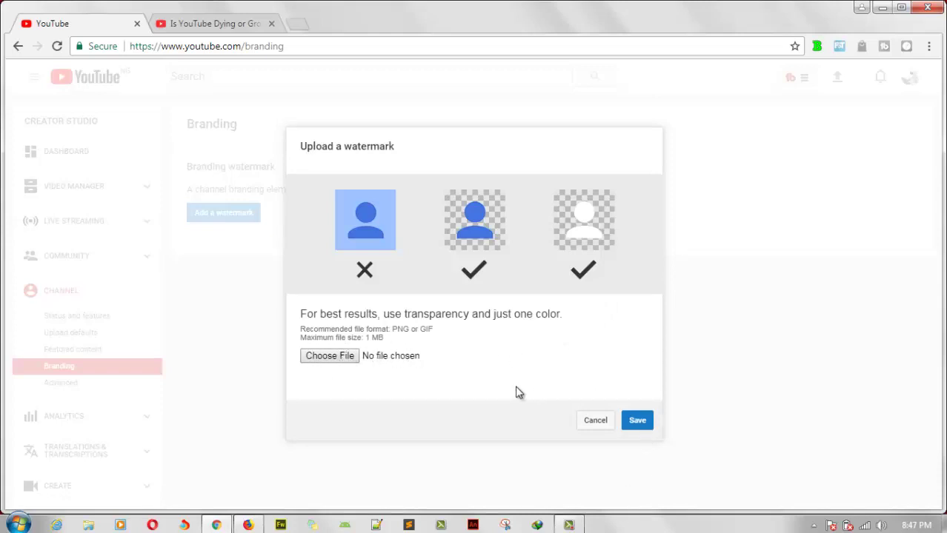
pyautogui.click(569, 525)
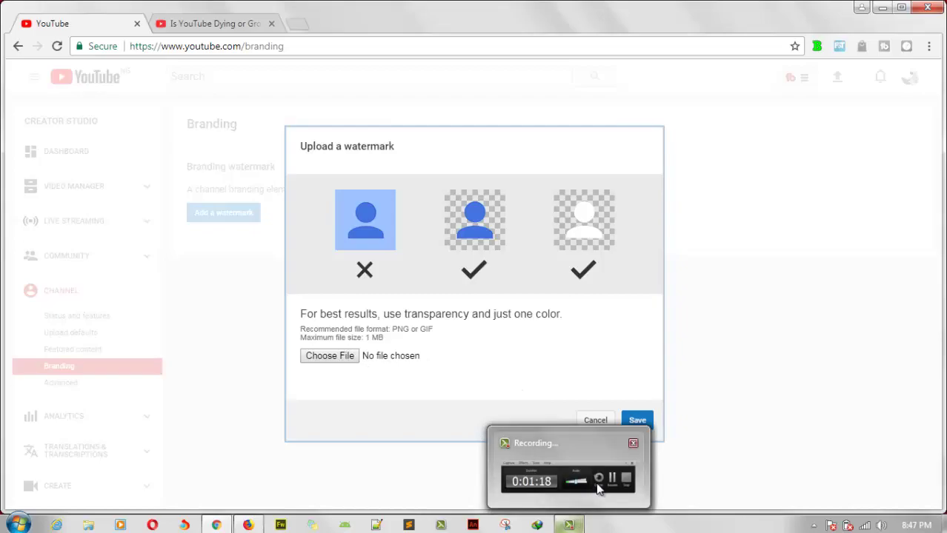
pyautogui.click(599, 489)
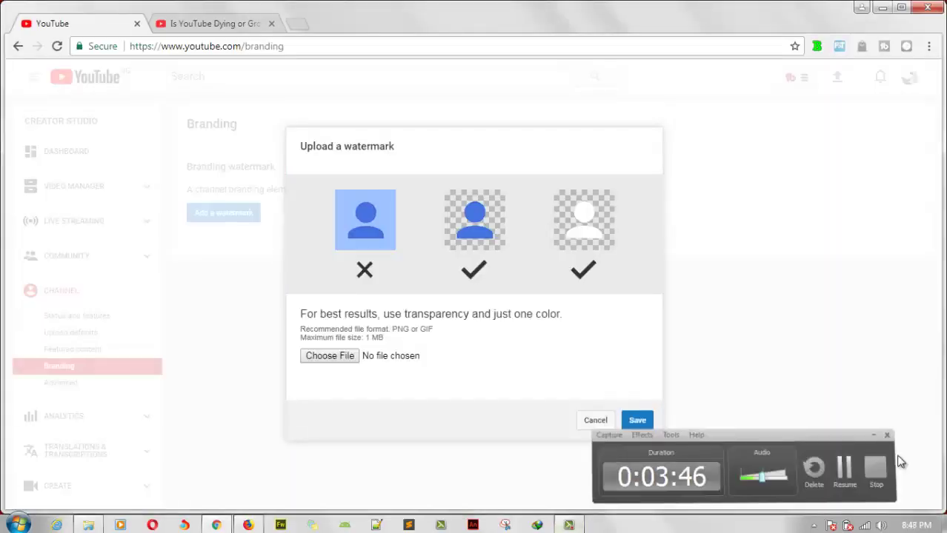
pyautogui.click(908, 410)
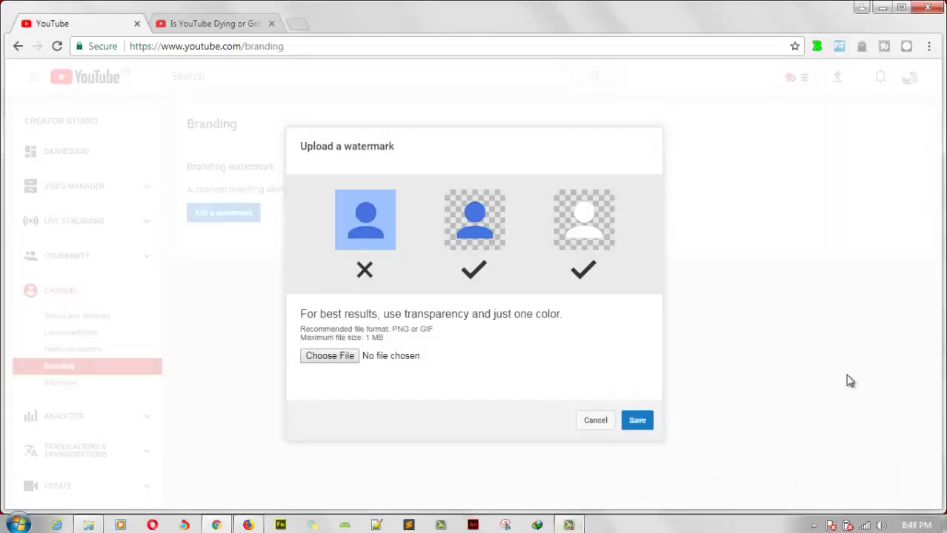
# - Pick Bot.jpg from the Pictures library as the watermark image file
pyautogui.click(326, 358)
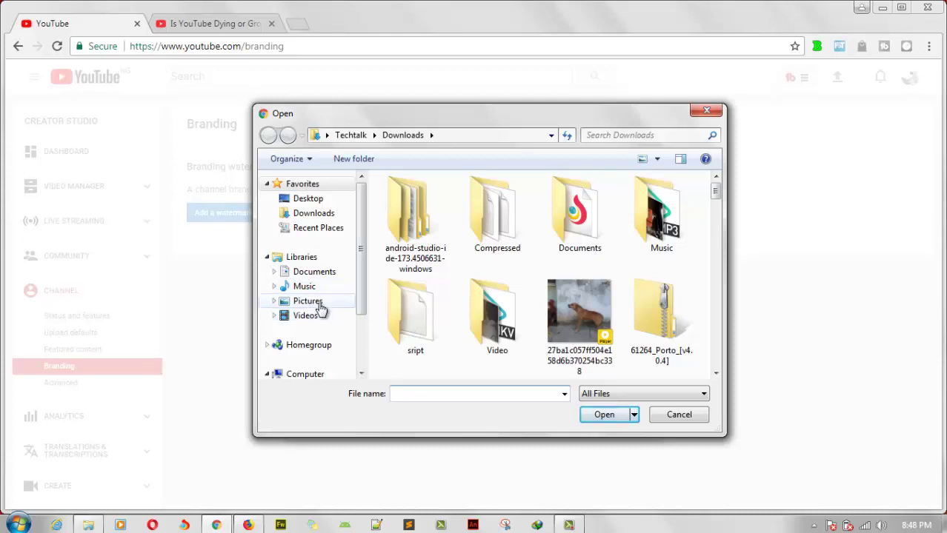
pyautogui.click(317, 303)
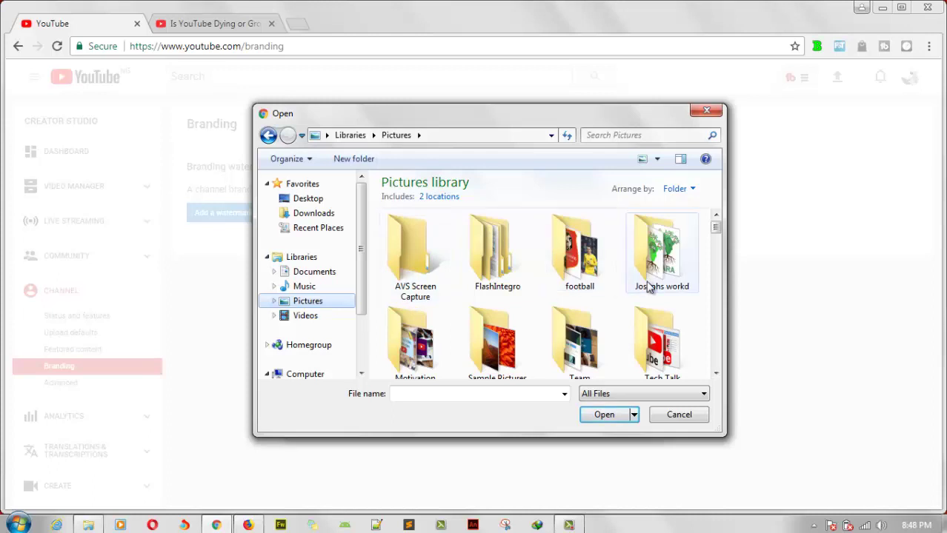
pyautogui.moveTo(717, 237); pyautogui.dragTo(710, 273)
pyautogui.click(677, 263)
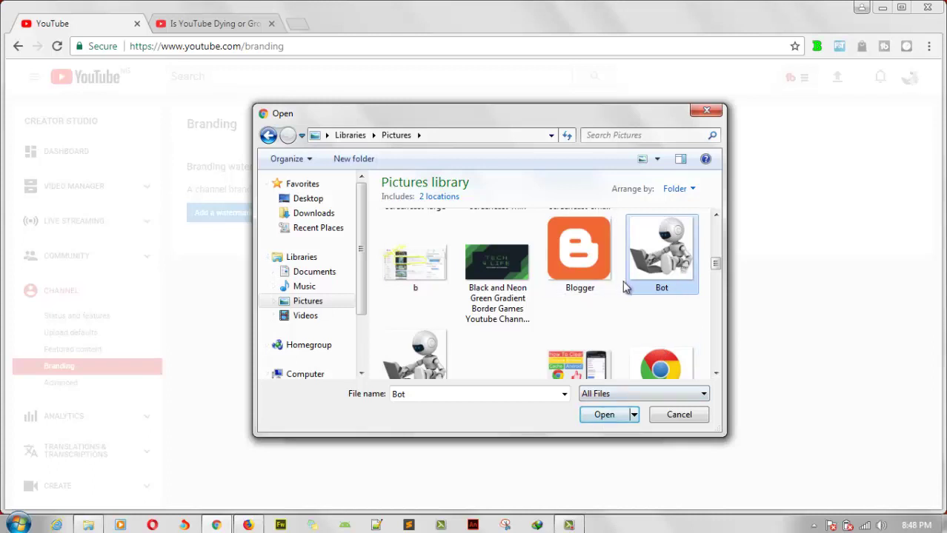
pyautogui.click(600, 415)
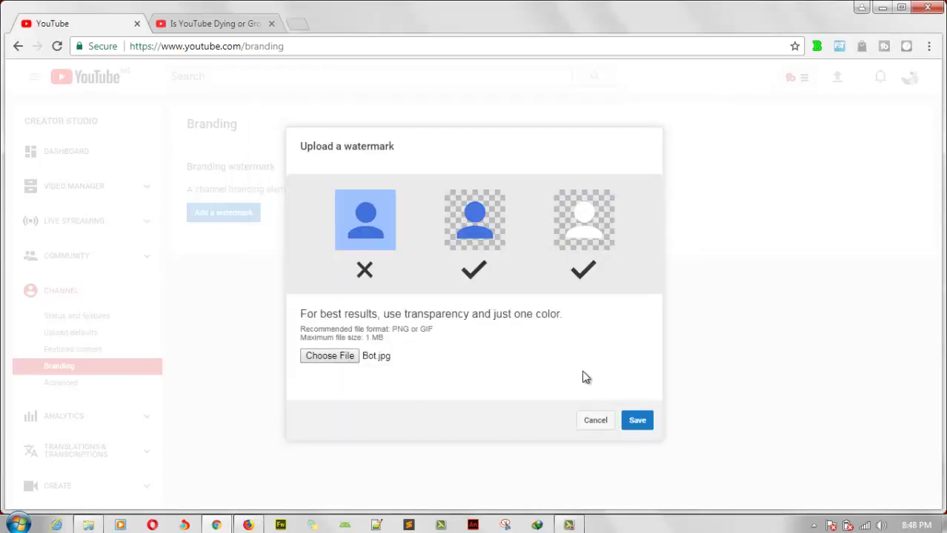
# - Upload Bot.jpg and save it as the watermark shown on all uploads
pyautogui.click(646, 426)
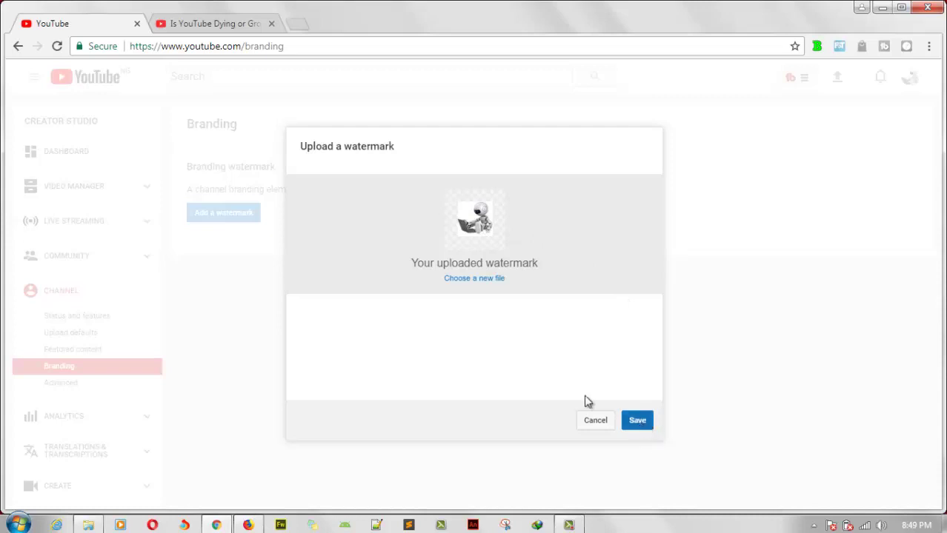
pyautogui.click(646, 420)
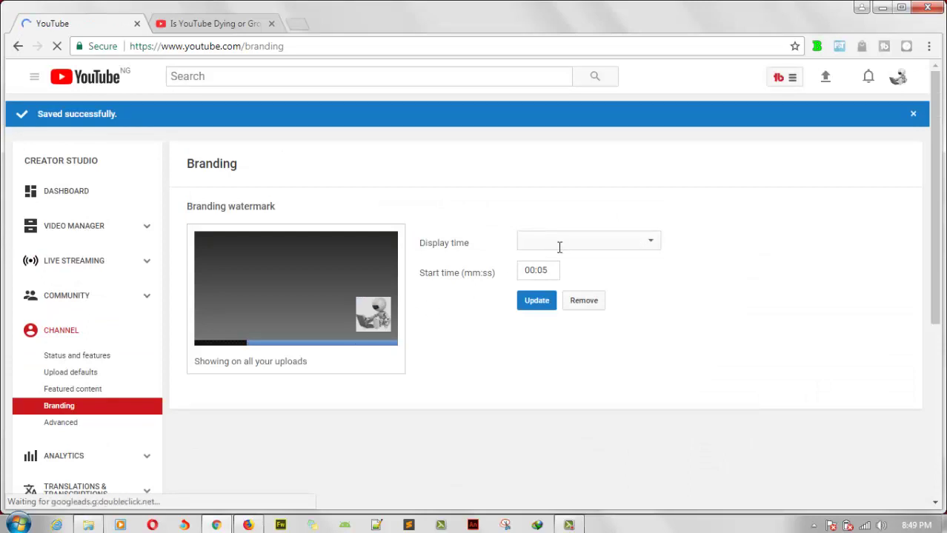
# - Set the watermark's display time to Entire video and apply it with Update
pyautogui.click(582, 245)
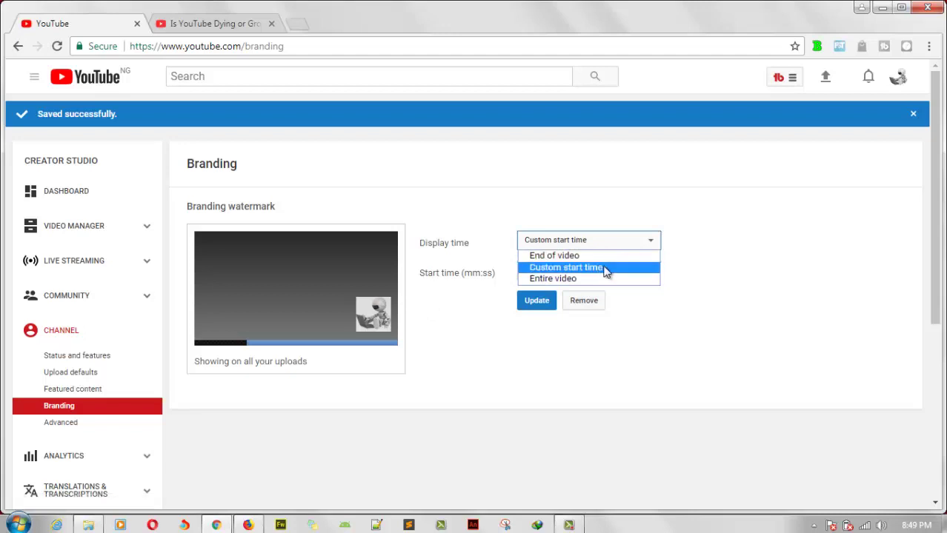
pyautogui.click(570, 279)
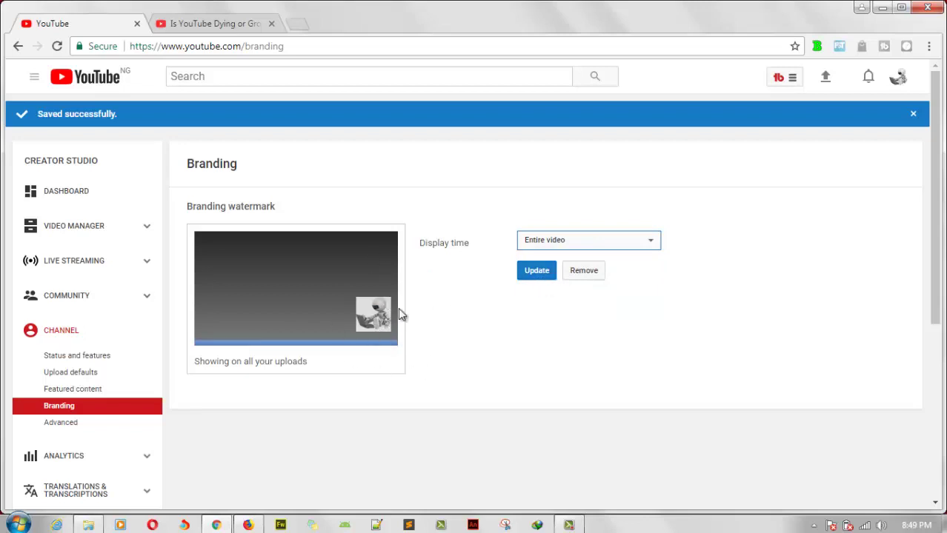
pyautogui.click(588, 276)
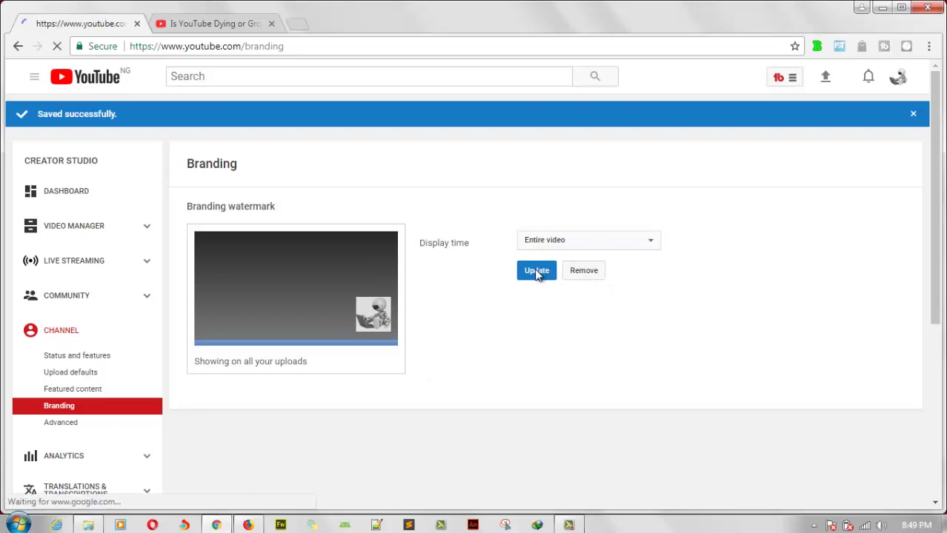
# - Remove the old watermark, then re-upload Bot.jpg from the Tech Talk folder and save it
pyautogui.click(568, 275)
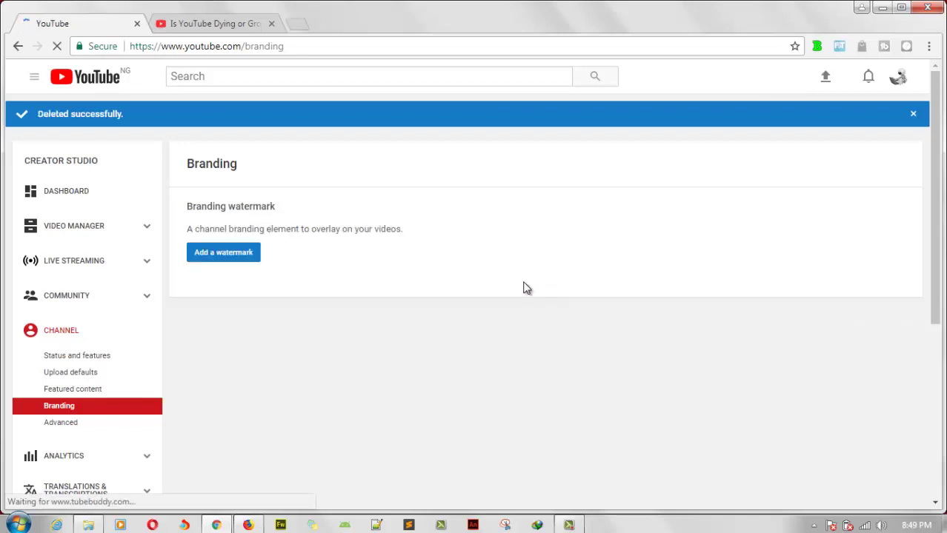
pyautogui.click(252, 257)
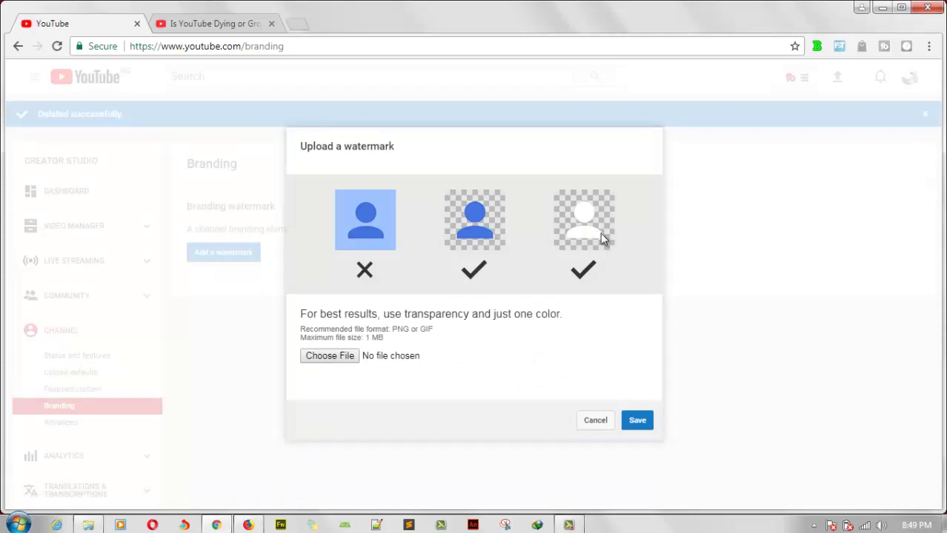
pyautogui.click(334, 358)
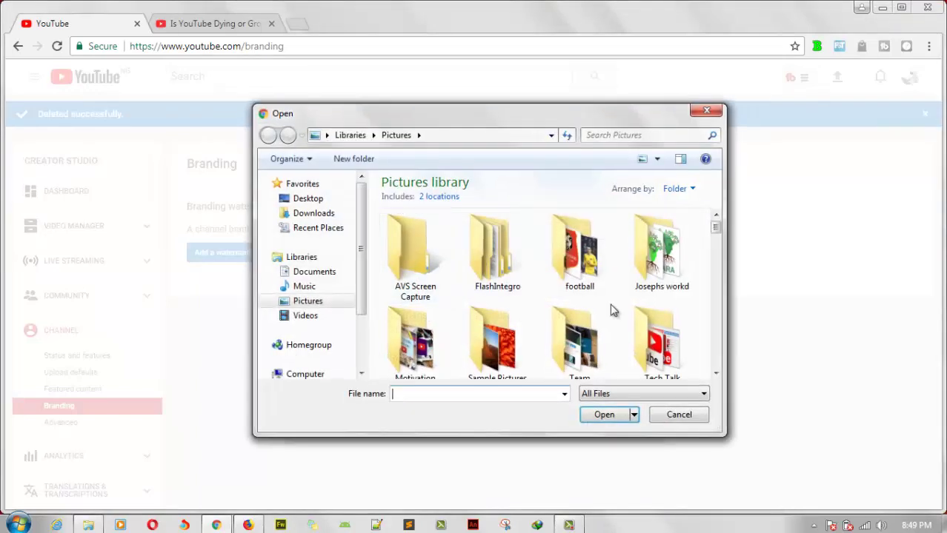
pyautogui.click(669, 361)
pyautogui.doubleClick(669, 361)
pyautogui.doubleClick(672, 235)
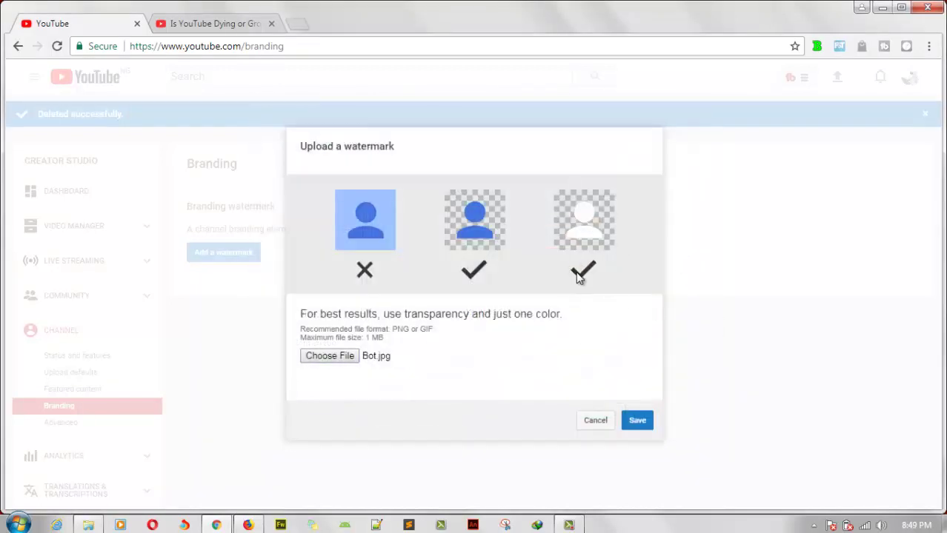
pyautogui.click(643, 427)
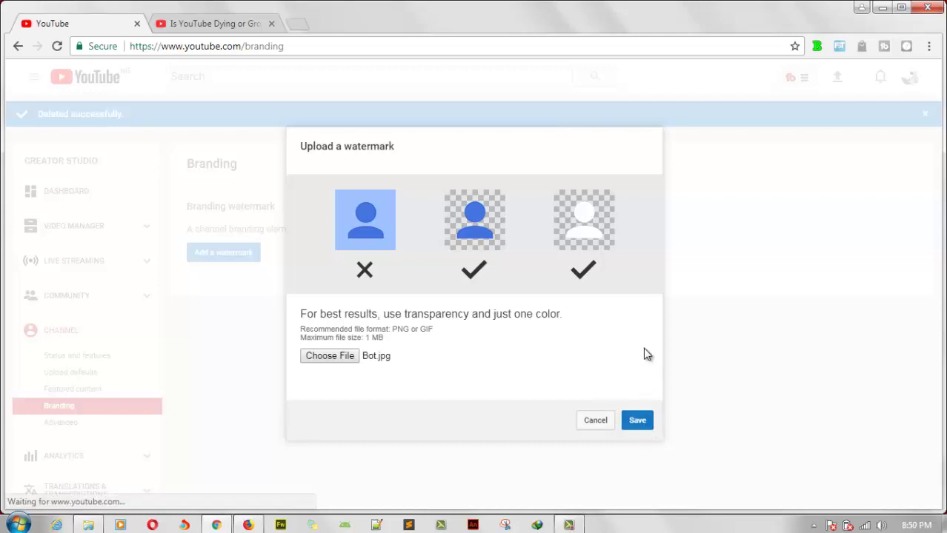
pyautogui.click(634, 420)
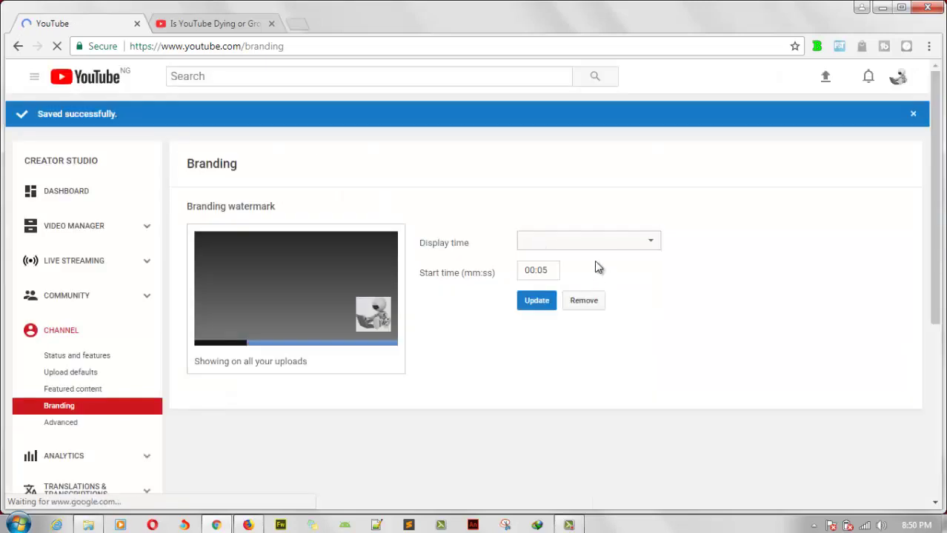
# - Change the Bot watermark's display time to Entire video and update it
pyautogui.click(652, 246)
pyautogui.click(548, 278)
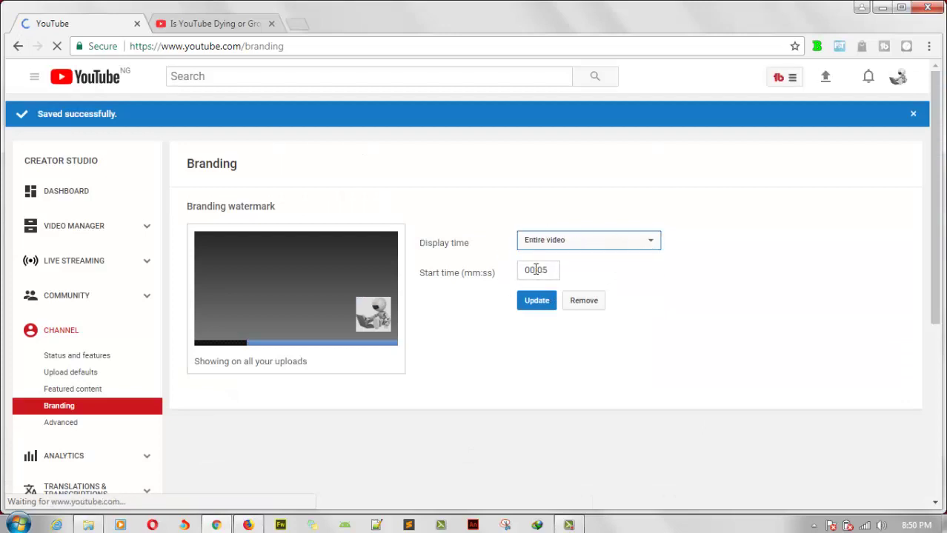
pyautogui.click(534, 305)
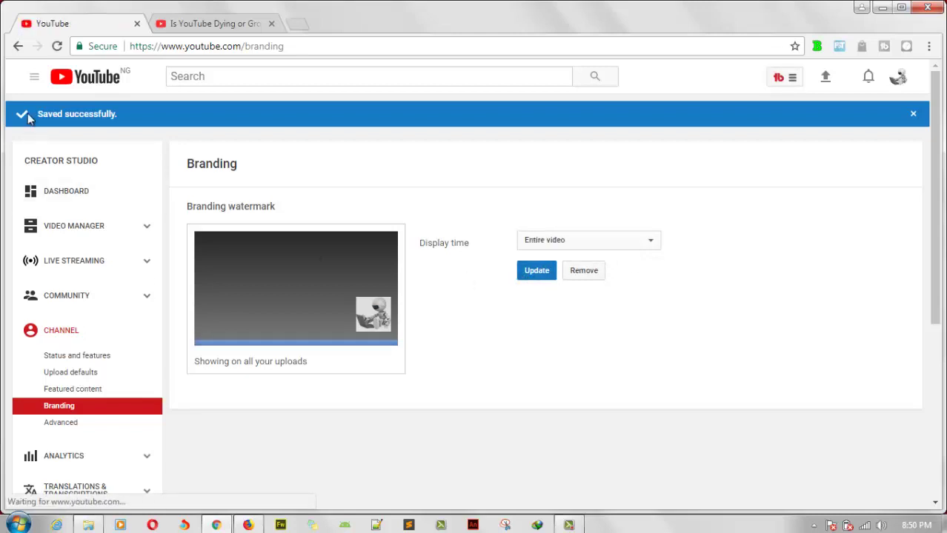
pyautogui.click(80, 198)
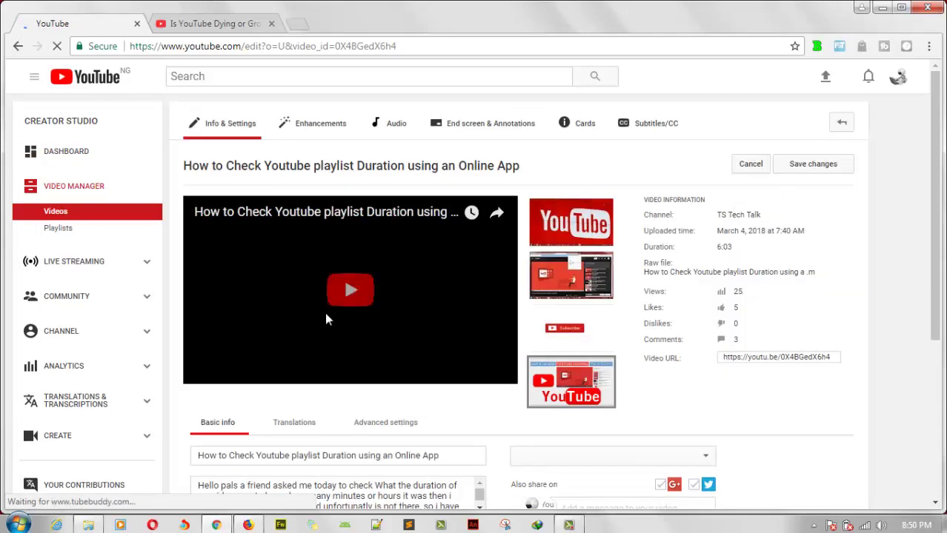
# - Play the video in the edit-page preview and confirm the Bot watermark appears on it
pyautogui.click(357, 289)
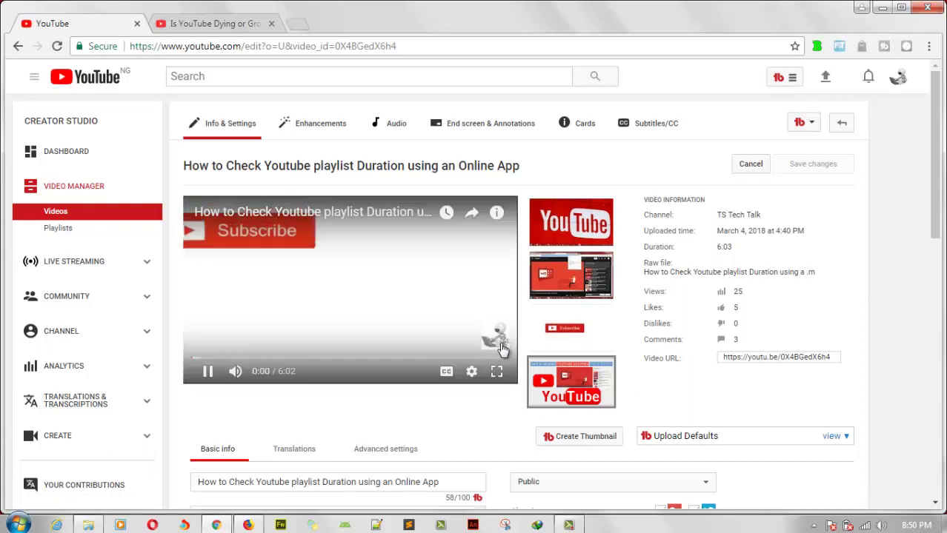
pyautogui.moveTo(496, 349)
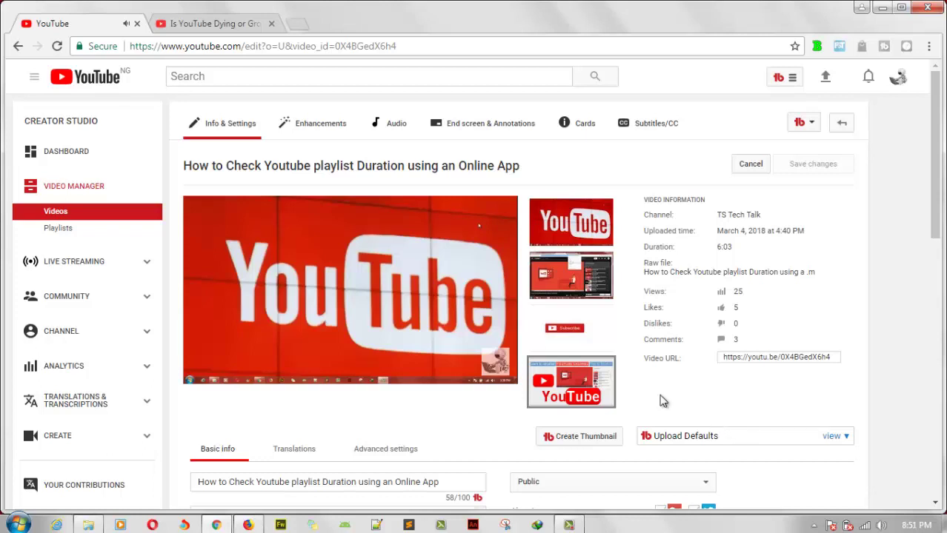
pyautogui.moveTo(536, 388)
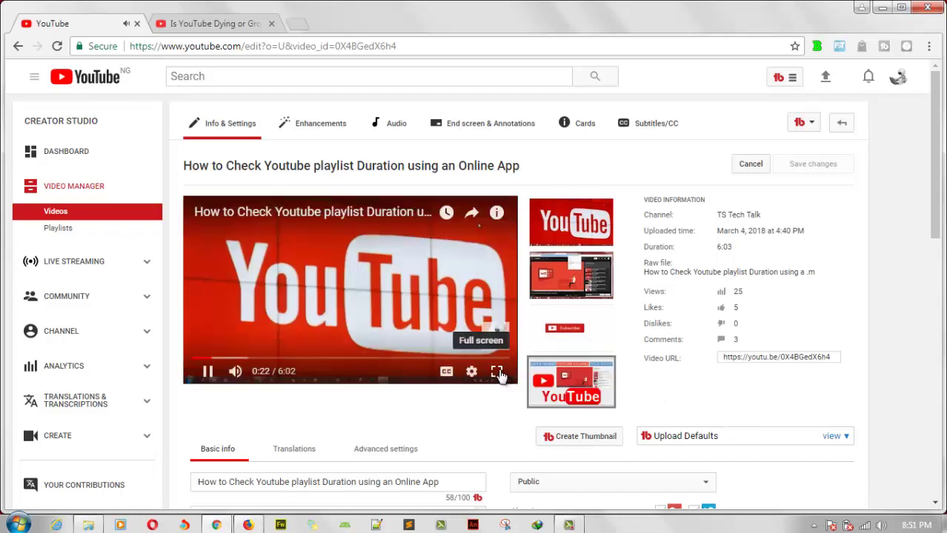